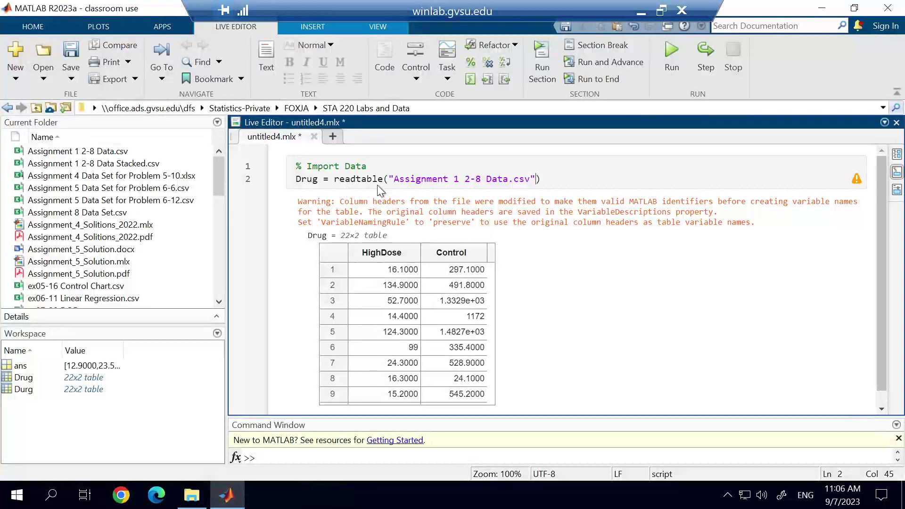
Step: Add an empty line 3 below the readtable import of 'Assignment 1 2-8 Data.csv'
left_click(550, 178)
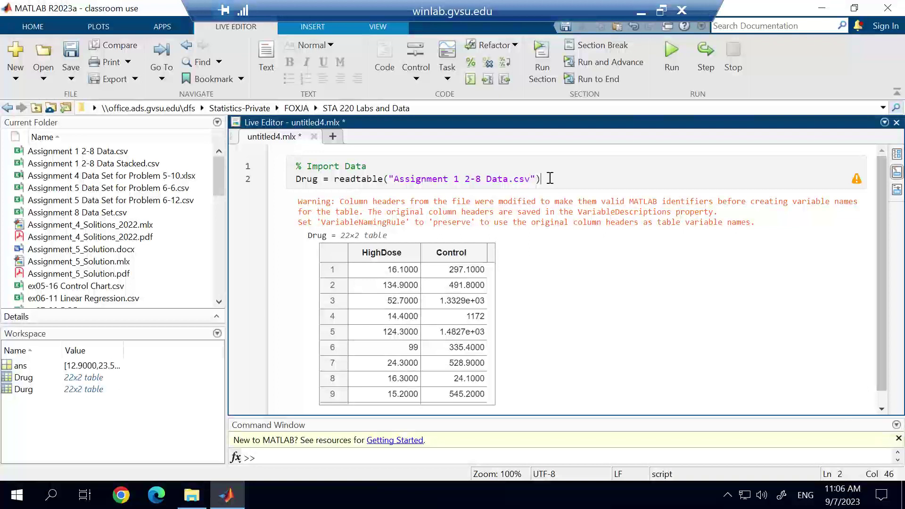
key("Return")
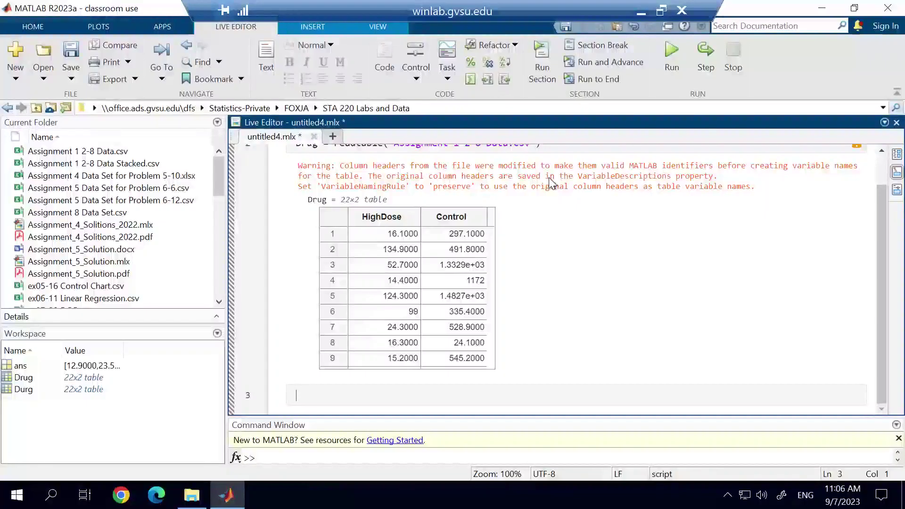
Step: Add a '% Histogram' section with histogram(Drug.HighDose, 'FaceColor', 'none') and run the script
type("% Histogram")
key("Return")
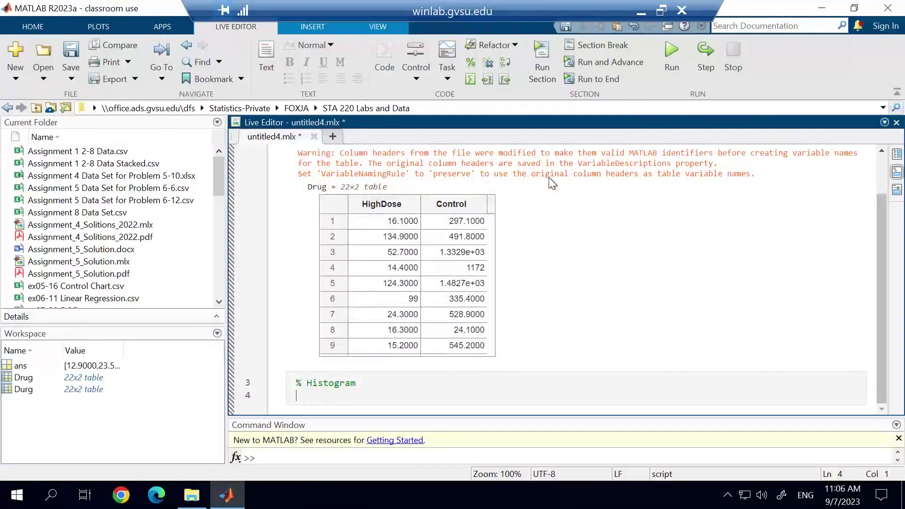
type("histogram(")
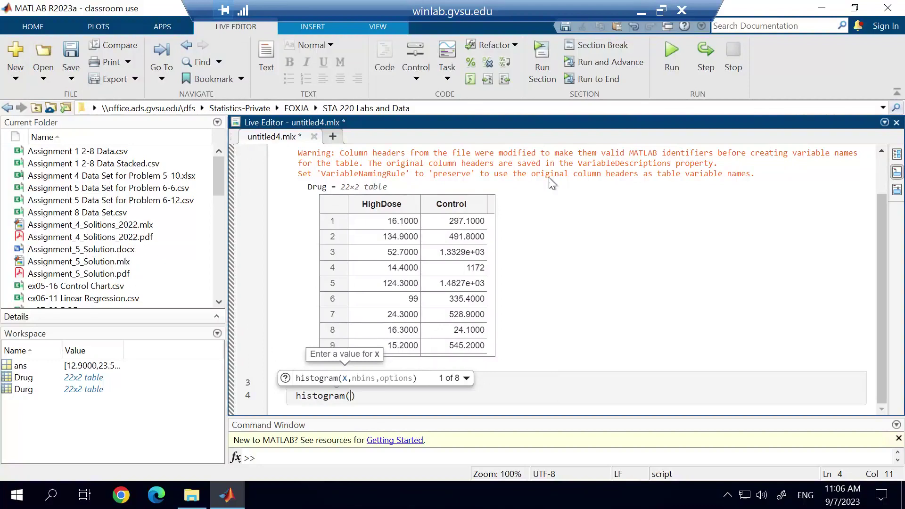
type("Drug")
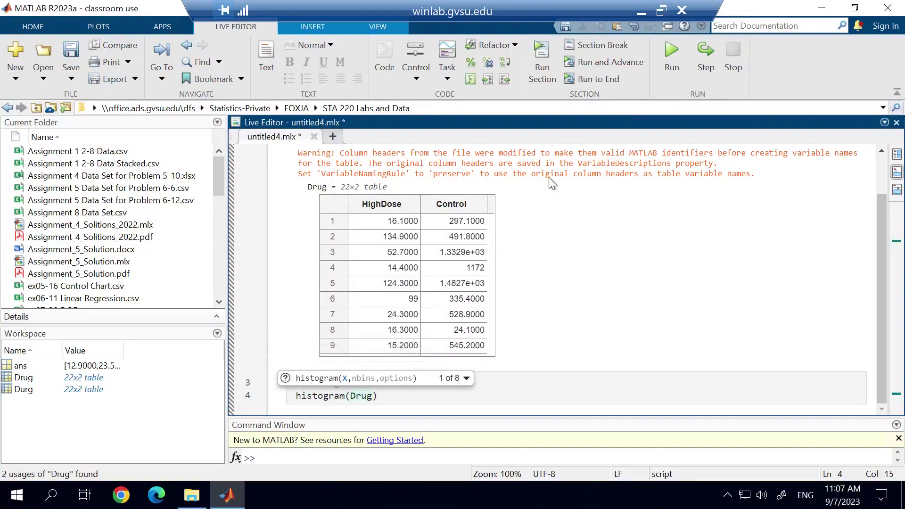
type(".")
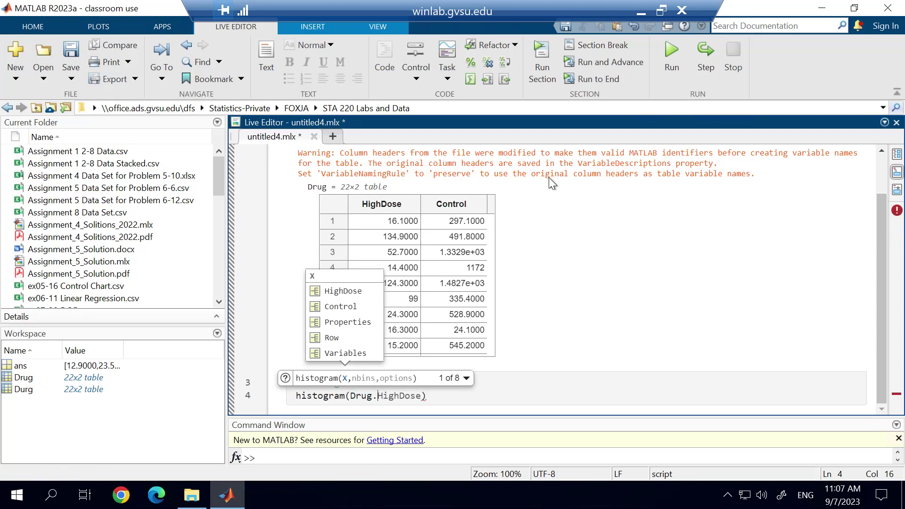
key("Tab")
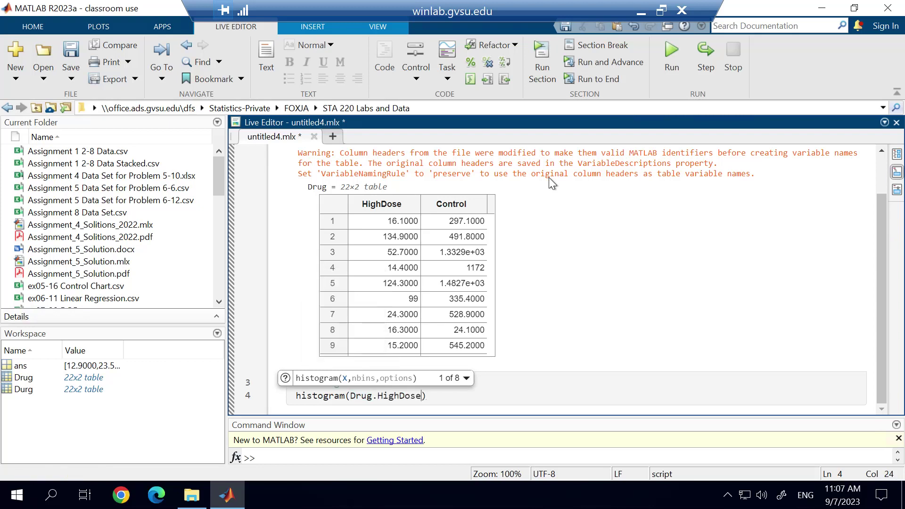
type(", ")
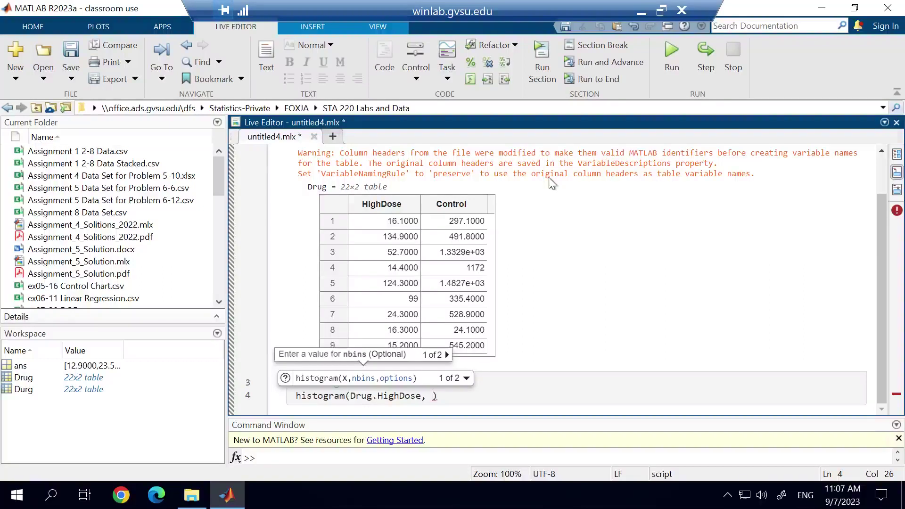
type("'FaceColor',")
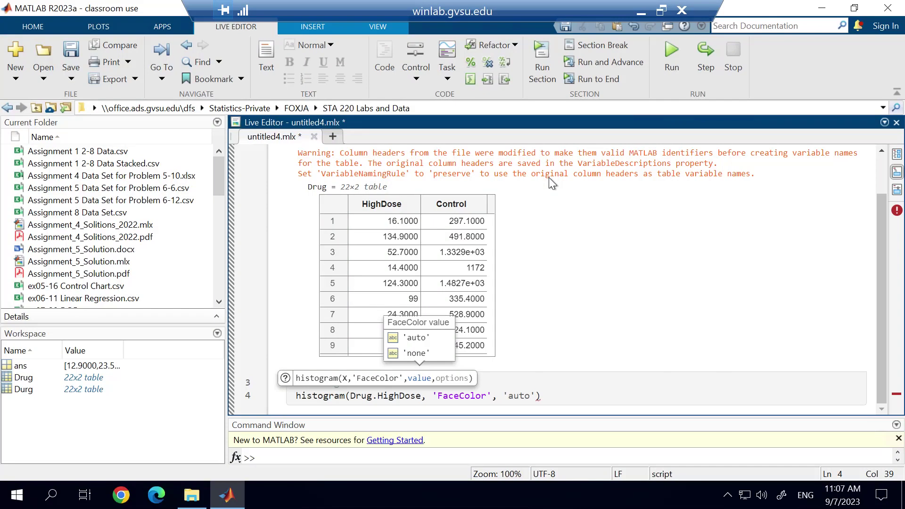
type("'none")
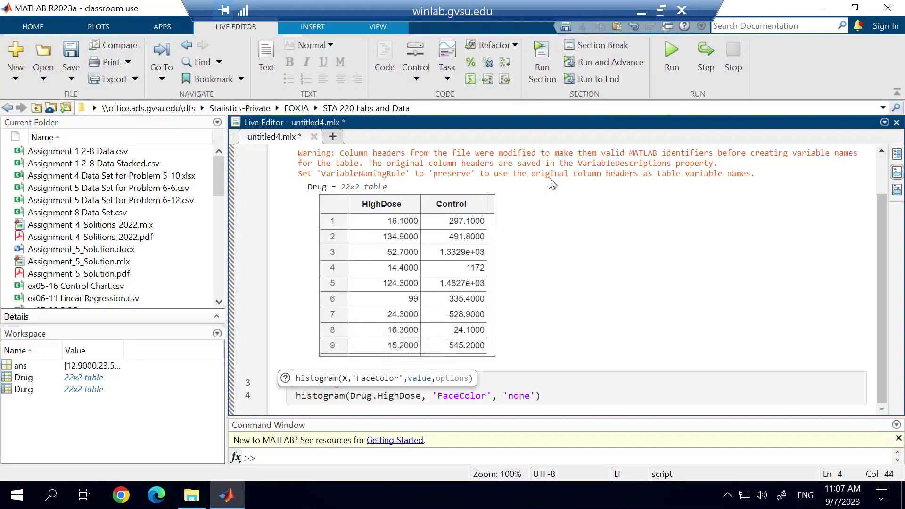
left_click(673, 51)
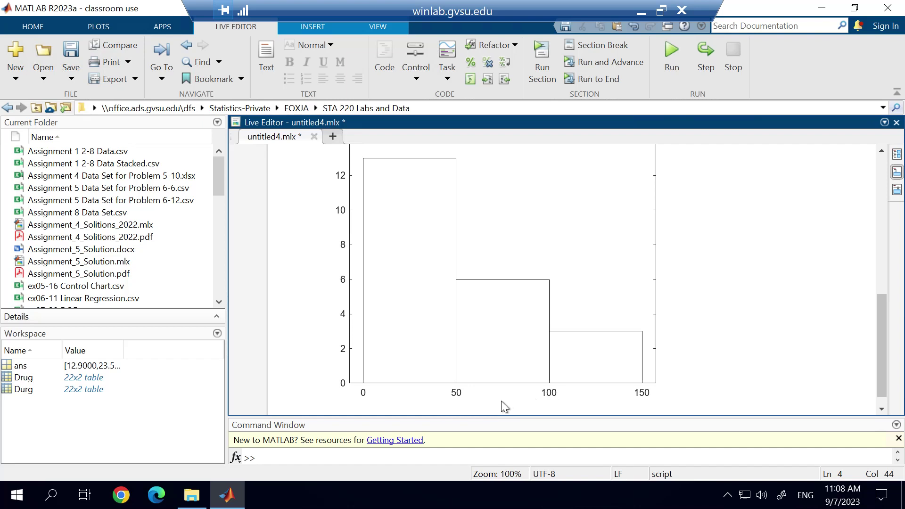
Step: Check the three-bin histogram output and add an empty line 5 after the histogram code
scroll(474, 396, "up", 3)
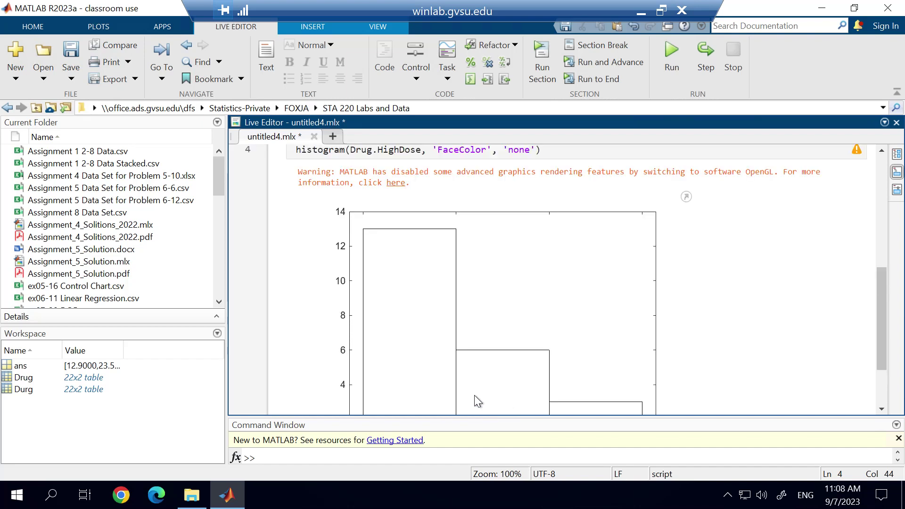
scroll(474, 395, "up", 3)
left_click(546, 220)
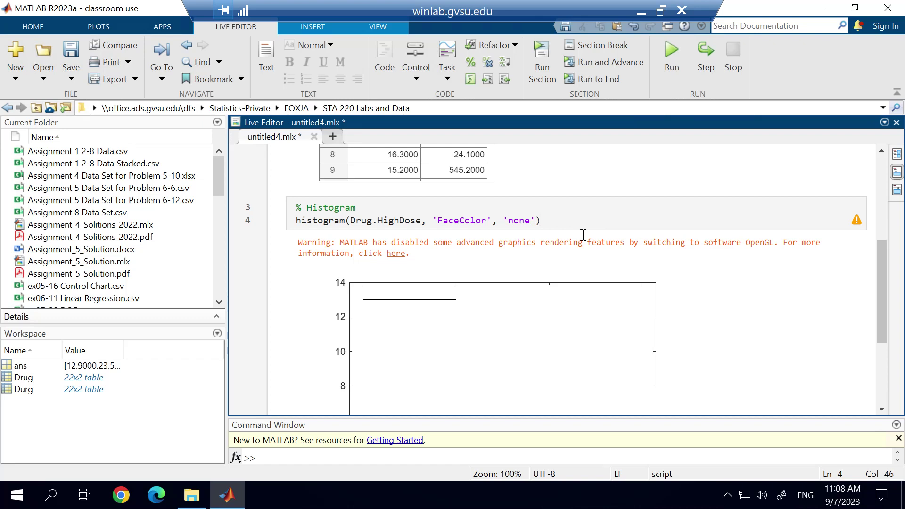
key("Return")
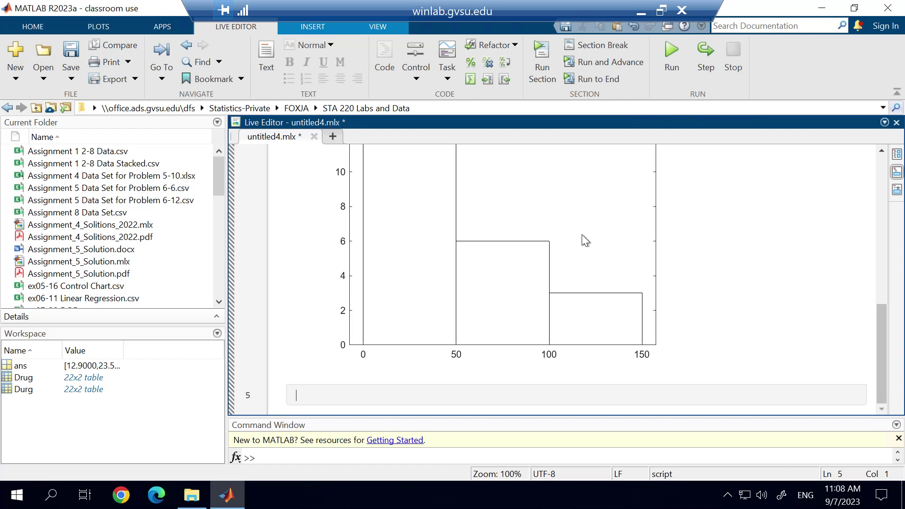
Step: Label the histogram's x-axis 'Gene Activity' with xlabel
type("xlabel(")
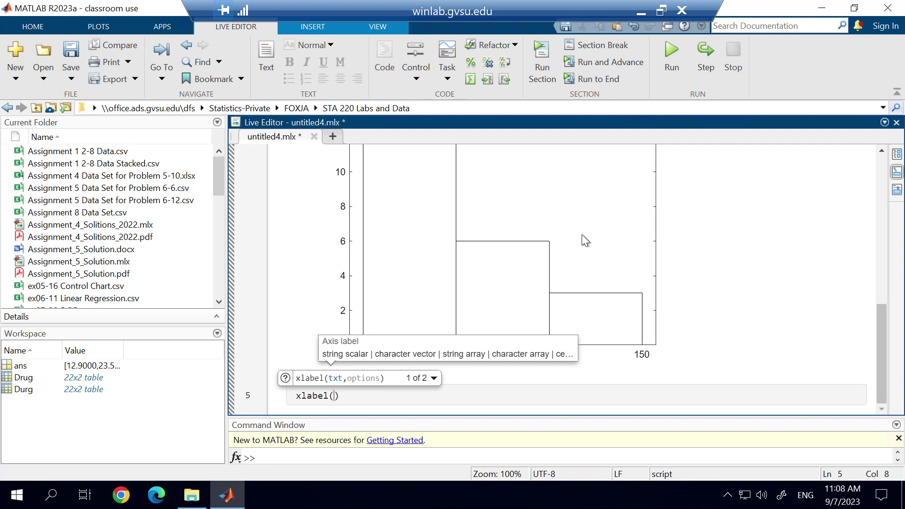
type("'")
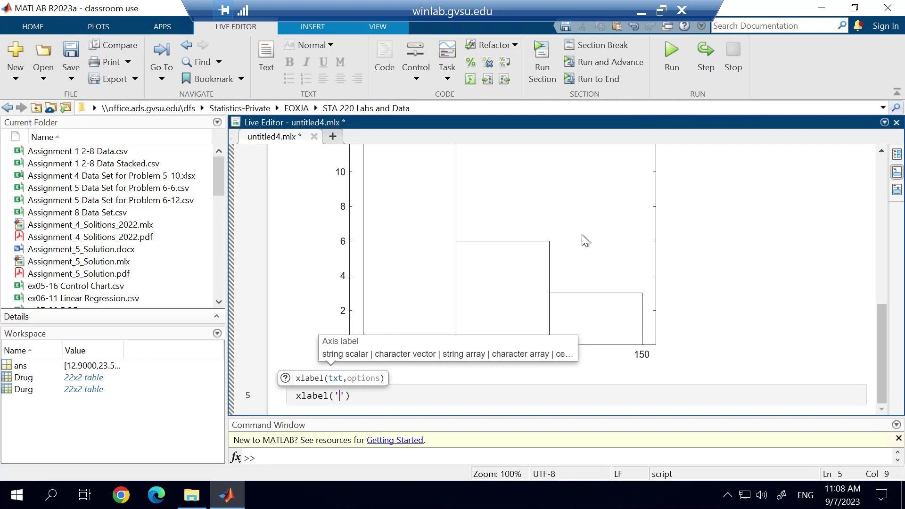
type("Gene Activity")
key("End")
key("Return")
Step: Label the y-axis 'Frequency' and title the plot 'Histogram of Gene Activity for the High Dose Group'
type("ylabel('")
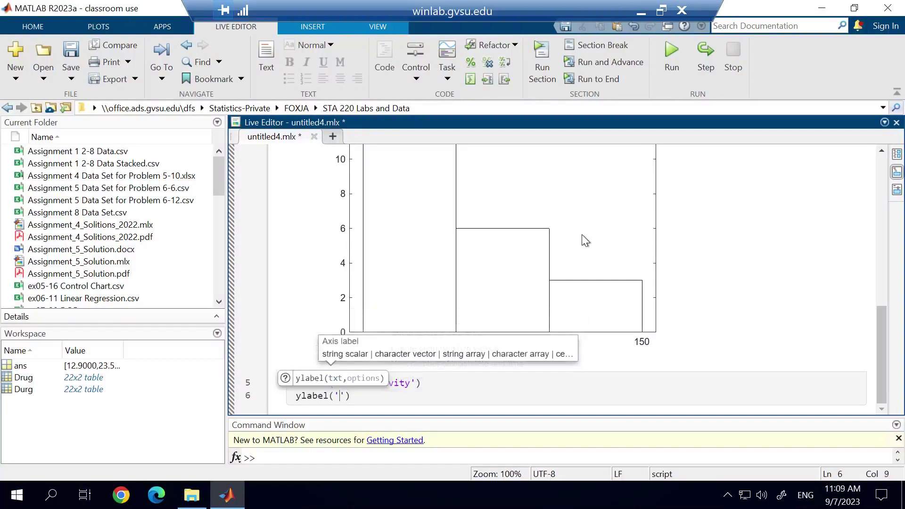
type("Frequency")
key("End")
key("Return")
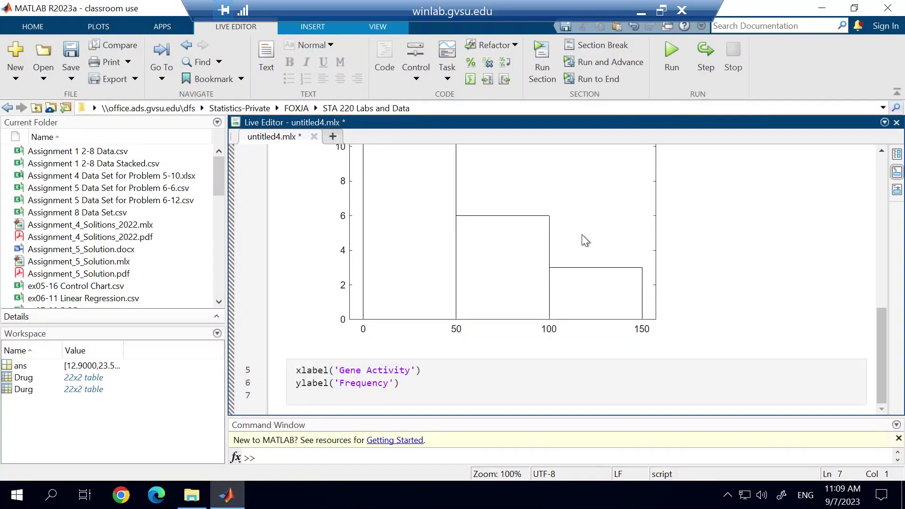
type("title('")
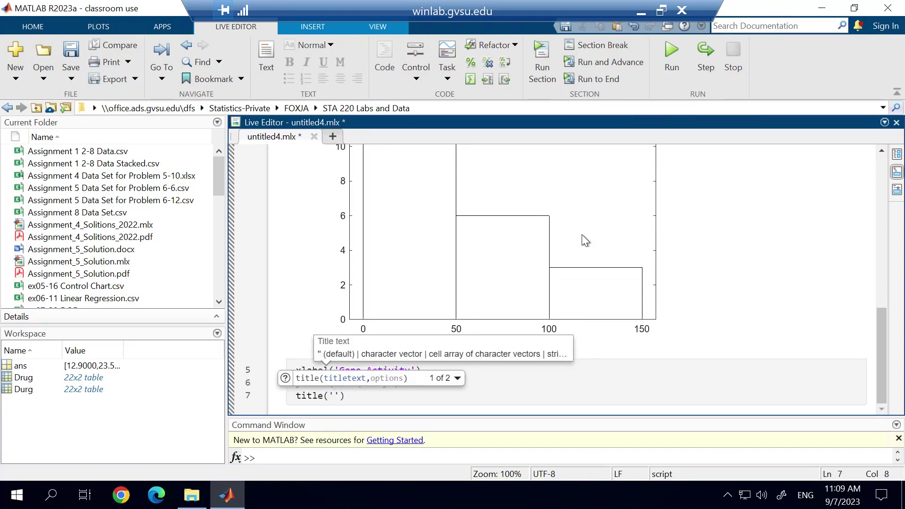
type("Histogram of Gene Activity for the ")
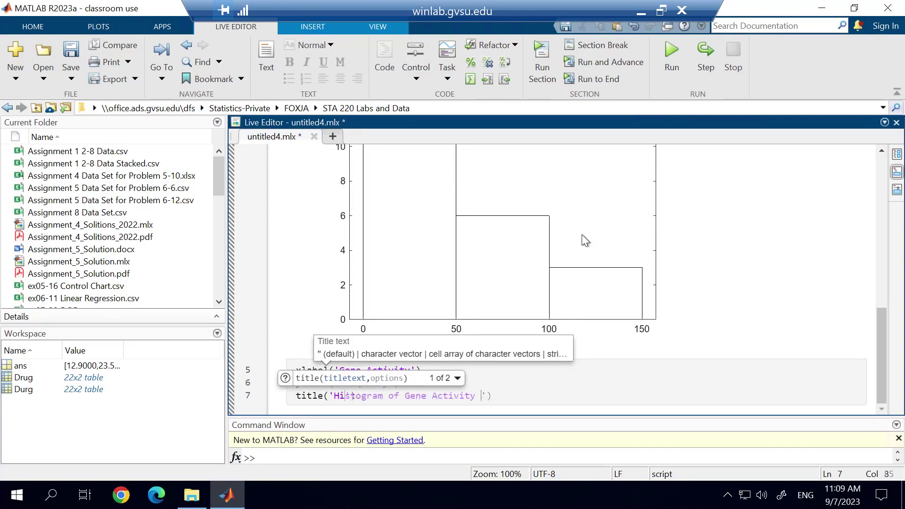
type("High Dose Group")
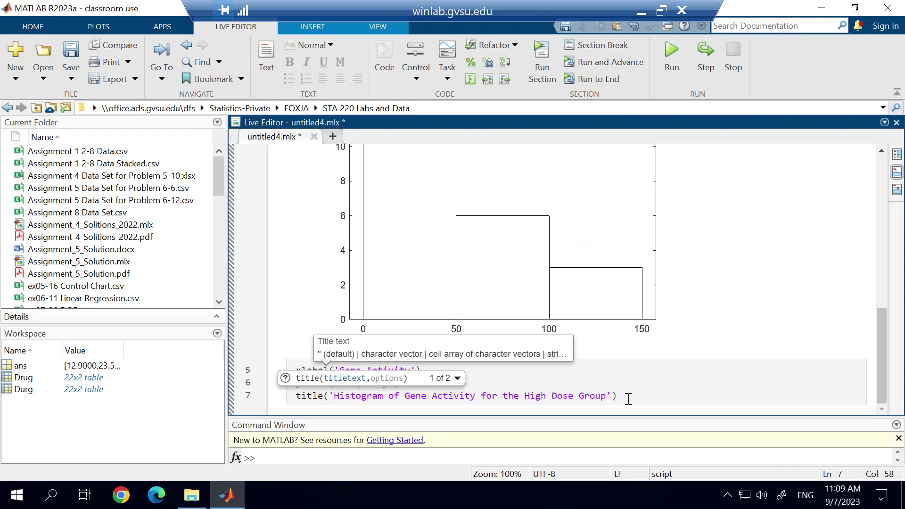
key("End")
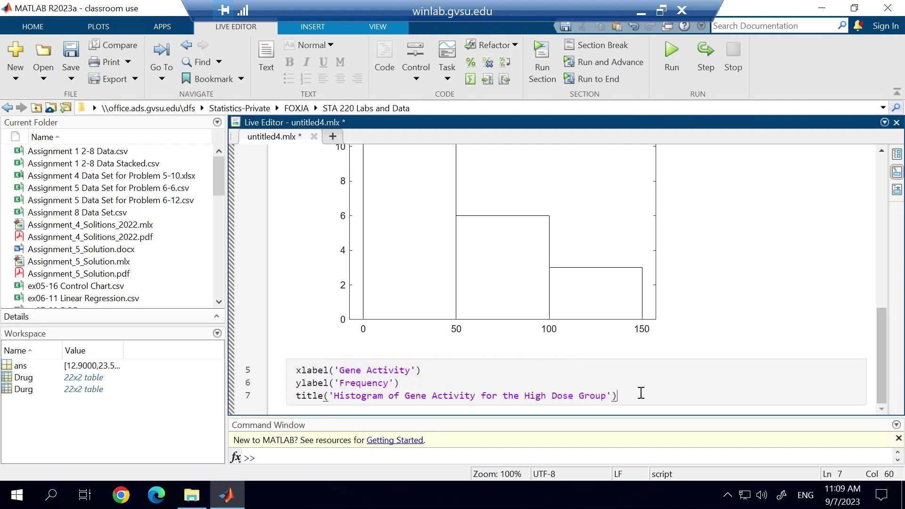
Step: Rerun the script and scroll through the titled, axis-labelled histogram output
left_click(672, 52)
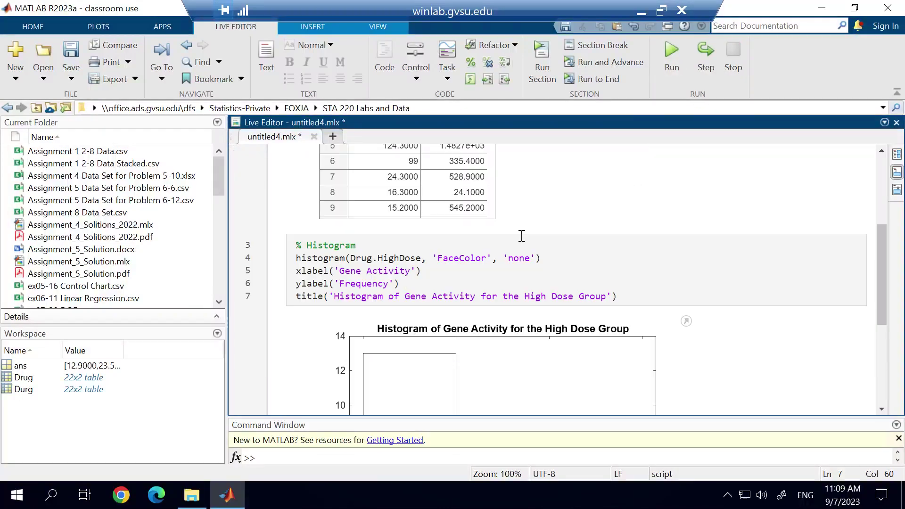
scroll(521, 235, "down", 2)
scroll(310, 273, "down", 3)
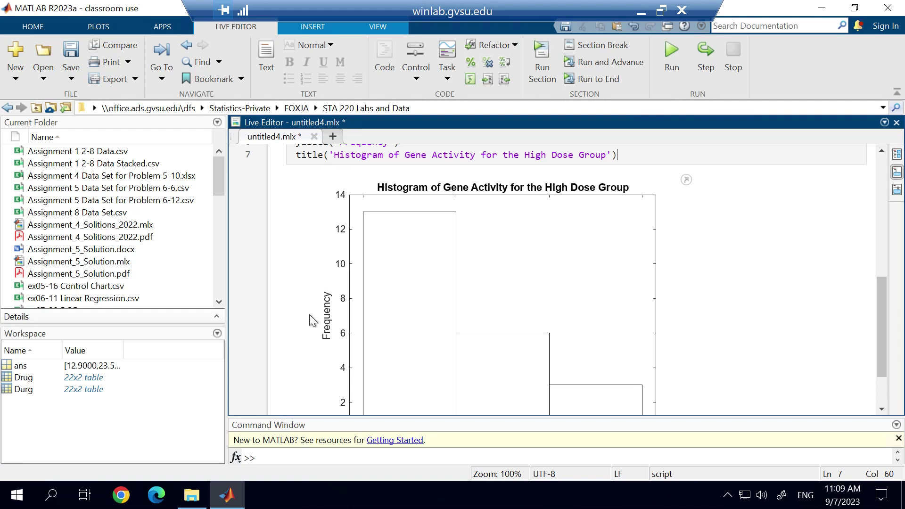
scroll(311, 316, "down", 2)
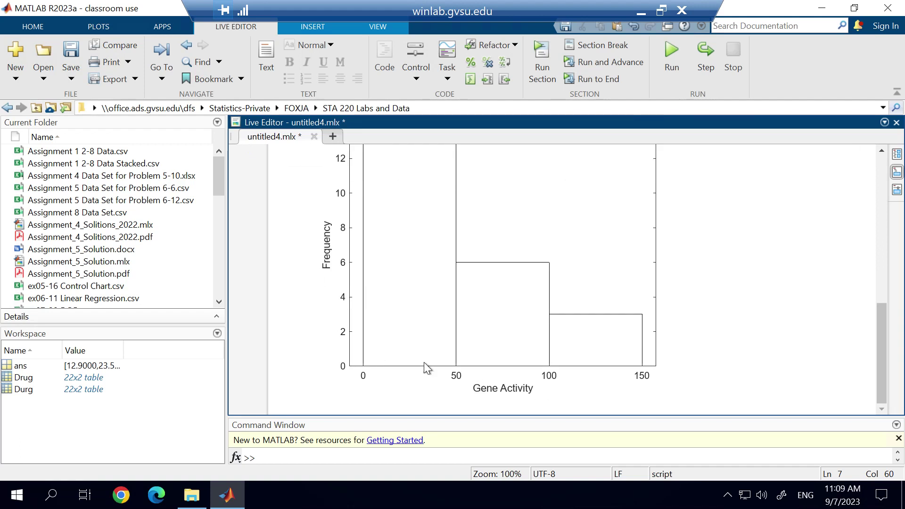
scroll(329, 268, "up", 4)
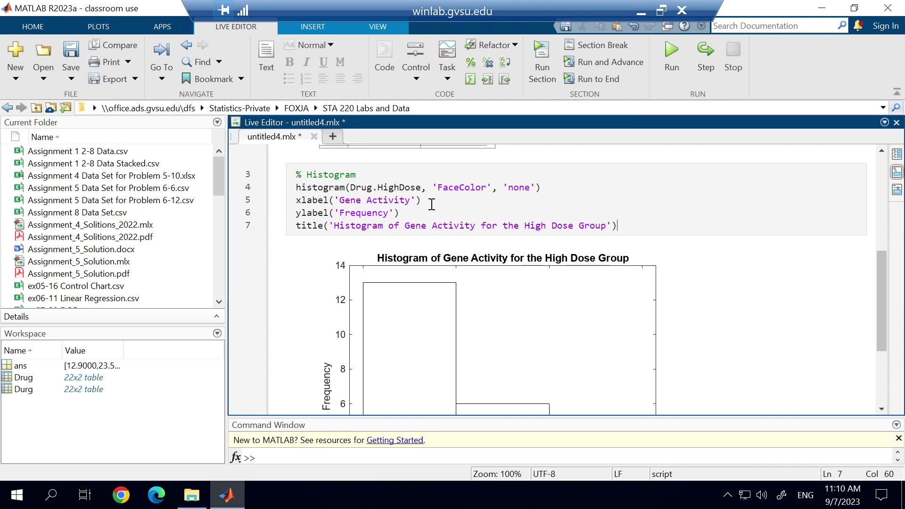
Step: Insert 5 as the bin count in histogram(Drug.HighDose, ...) and rerun to view five bins
left_click(427, 187)
mouse_move(397, 187)
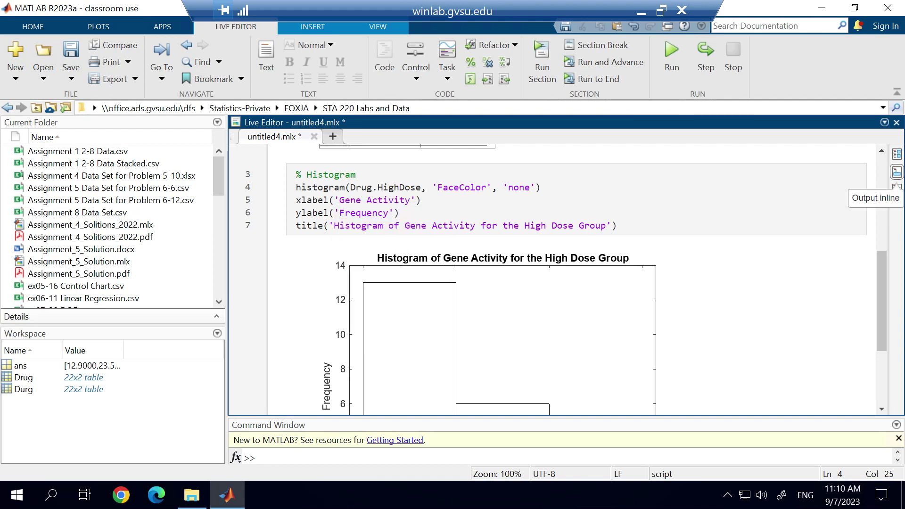
type("5,")
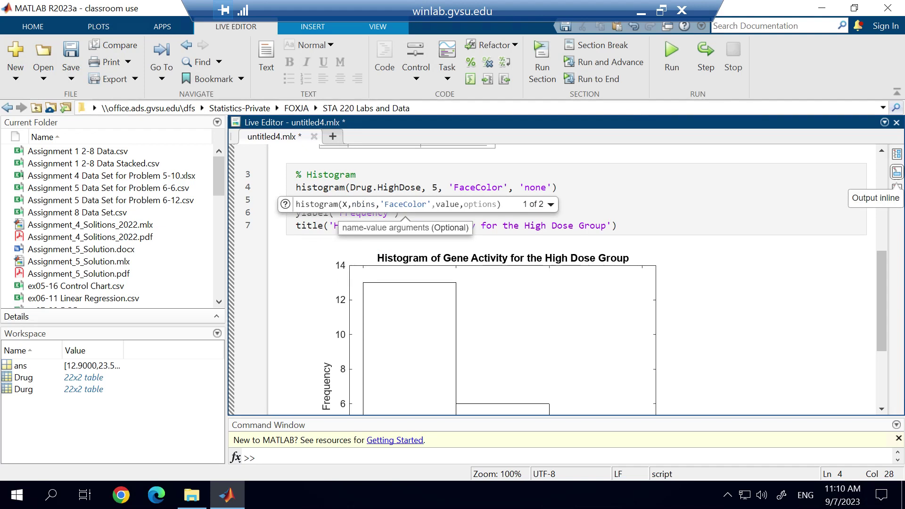
left_click(669, 54)
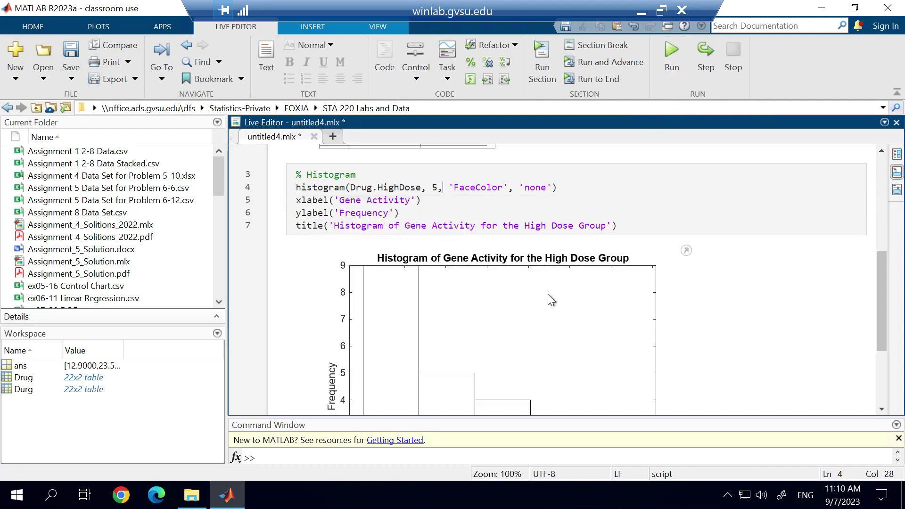
scroll(545, 283, "down", 2)
scroll(543, 279, "down", 2)
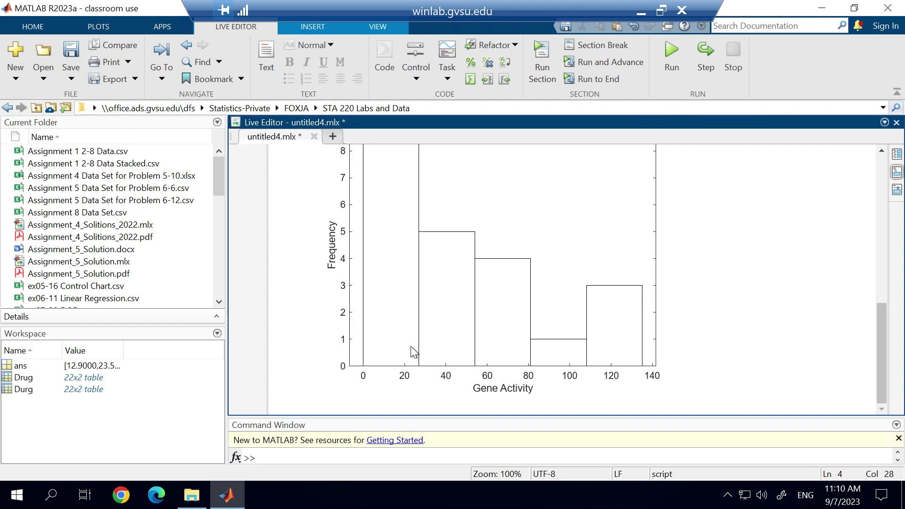
scroll(448, 326, "up", 3)
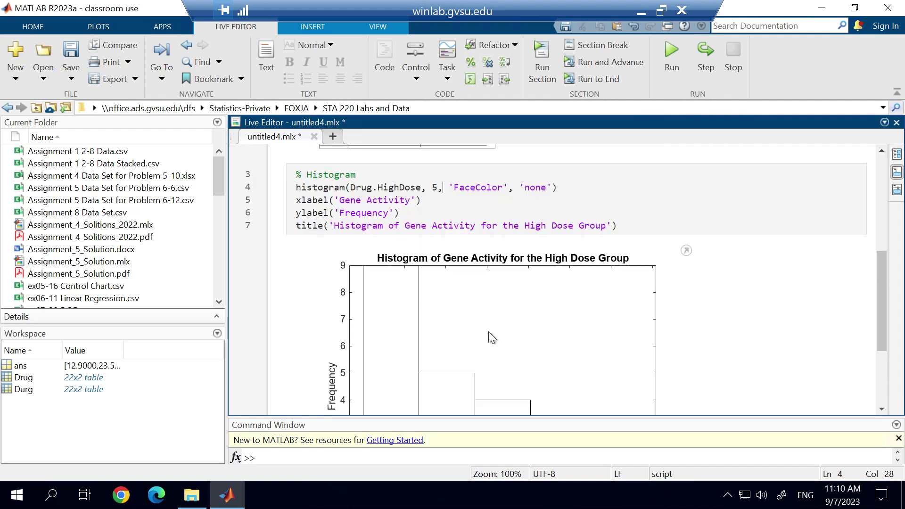
left_click(436, 190)
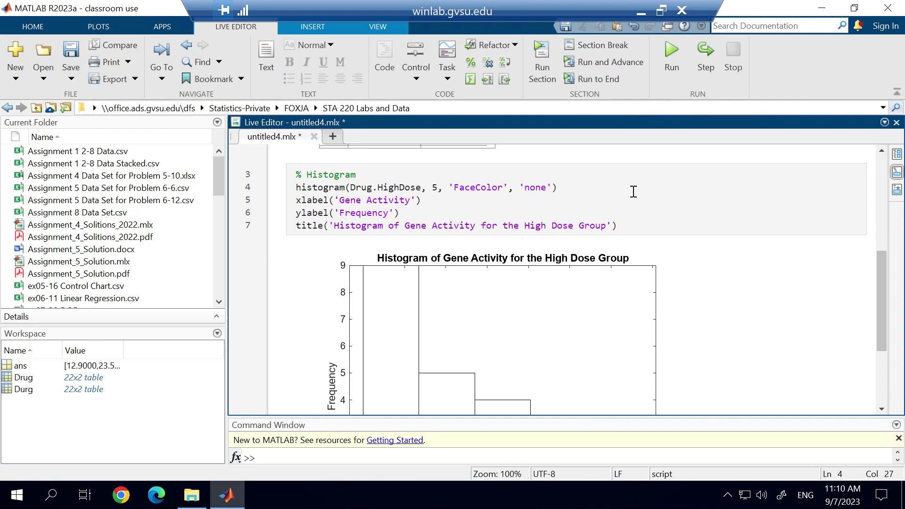
Step: Replace the 5 with 'binwidth', 25 and rerun, giving six 25-wide bars from 0 to 150
key("BackSpace")
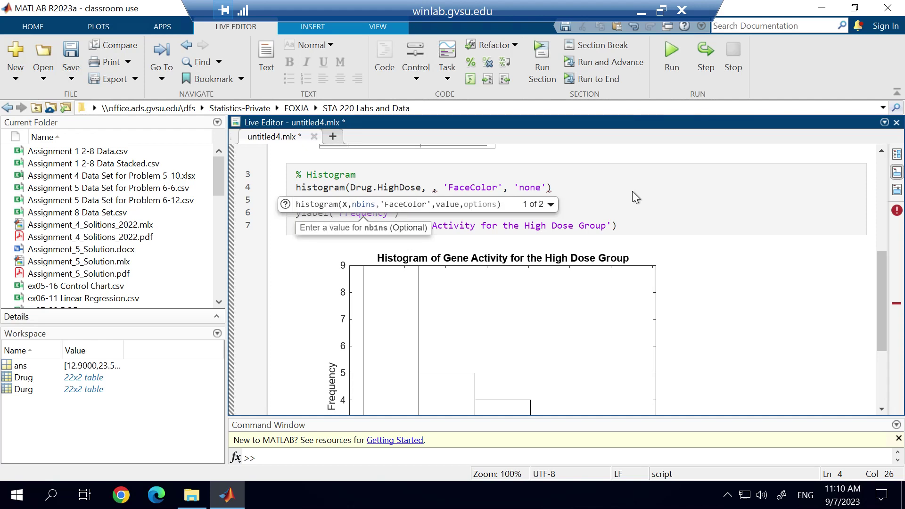
type("'binwidth'")
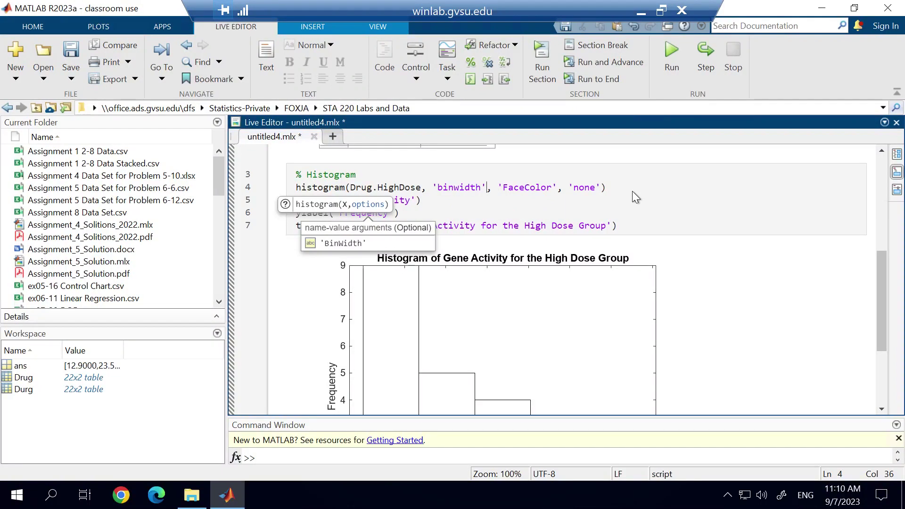
type(", ")
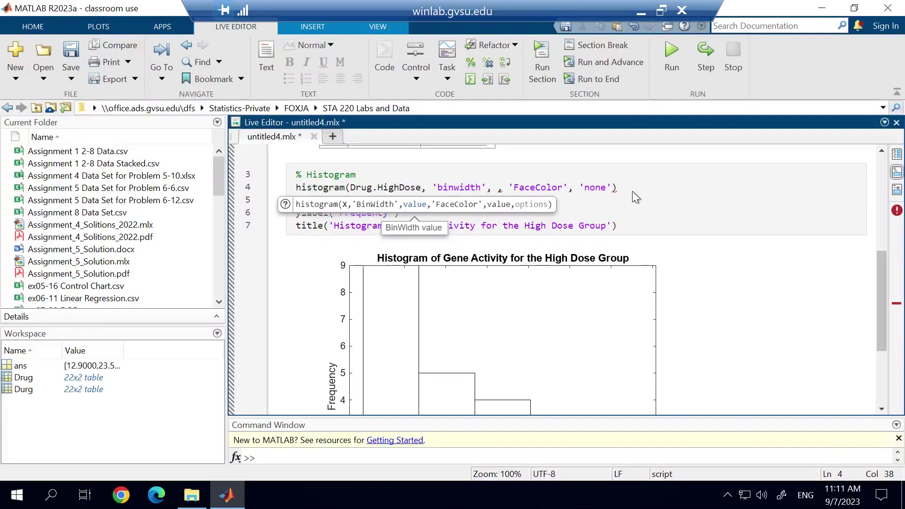
type("25")
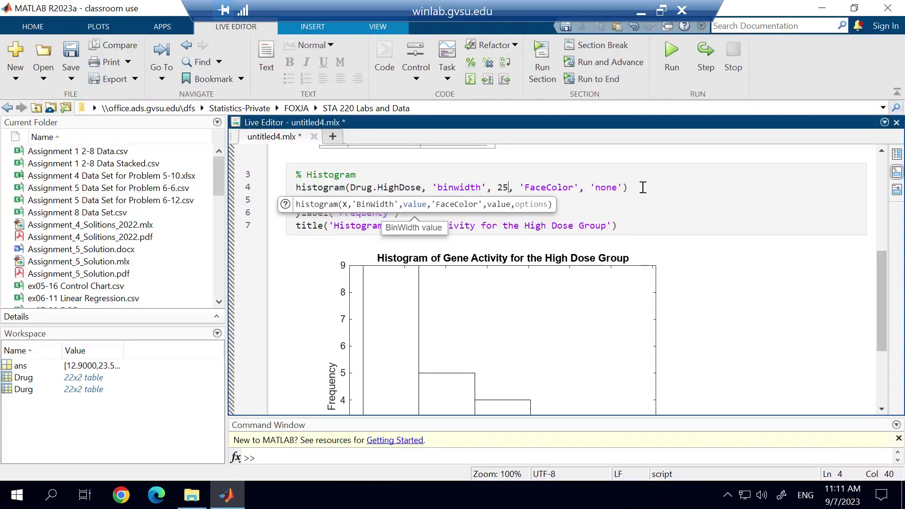
left_click(644, 187)
left_click(672, 56)
scroll(568, 301, "down", 3)
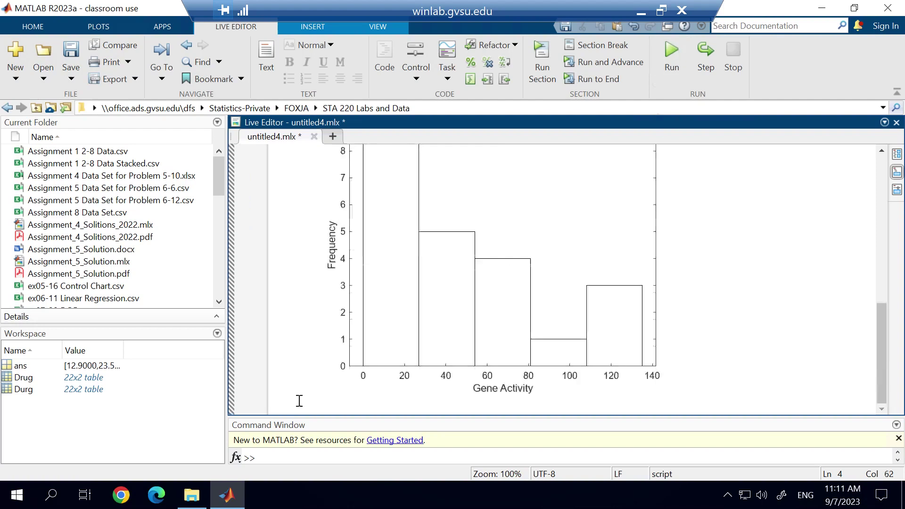
scroll(498, 359, "up", 8)
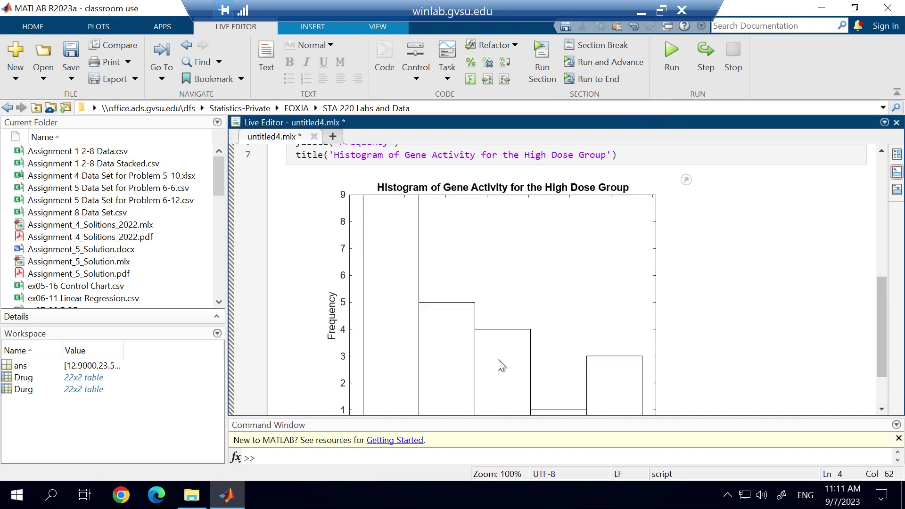
left_click(669, 50)
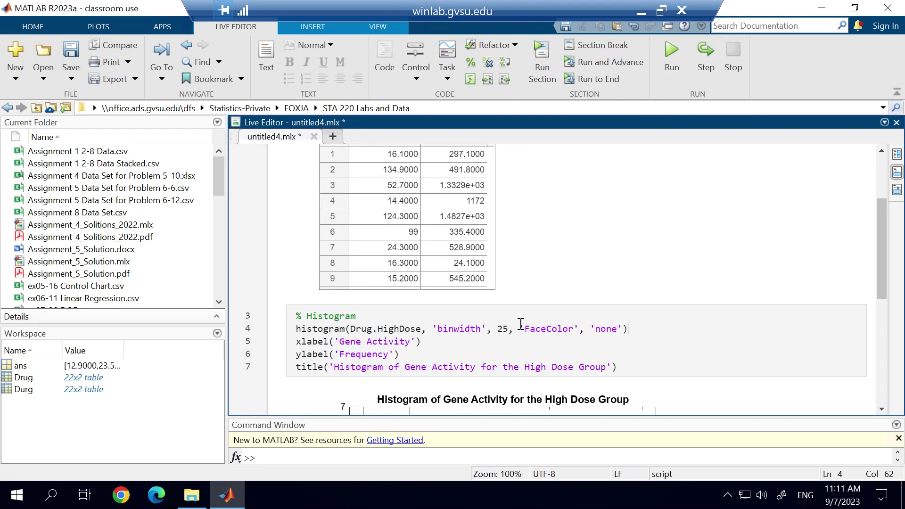
scroll(518, 328, "down", 6)
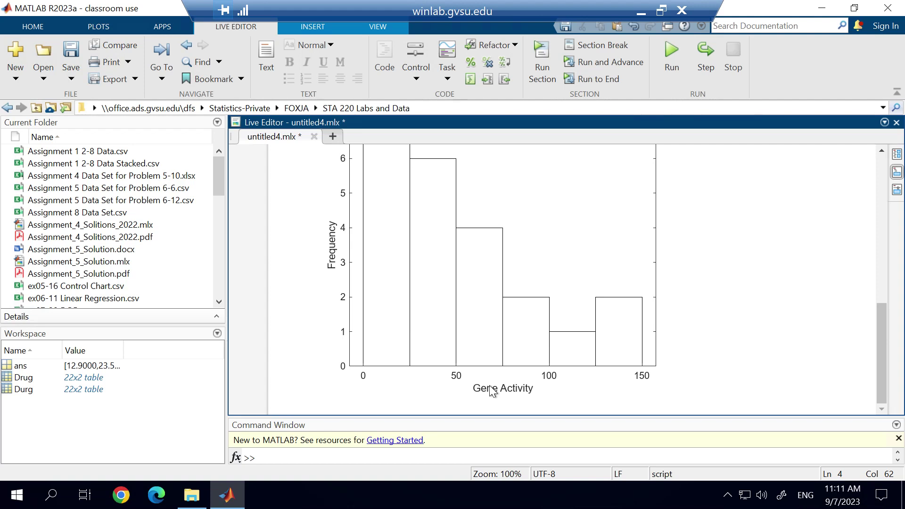
scroll(515, 364, "up", 5)
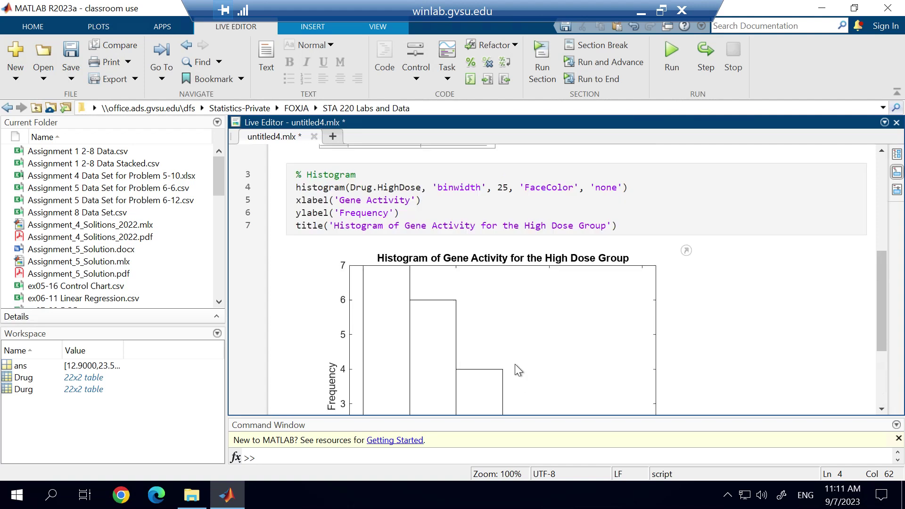